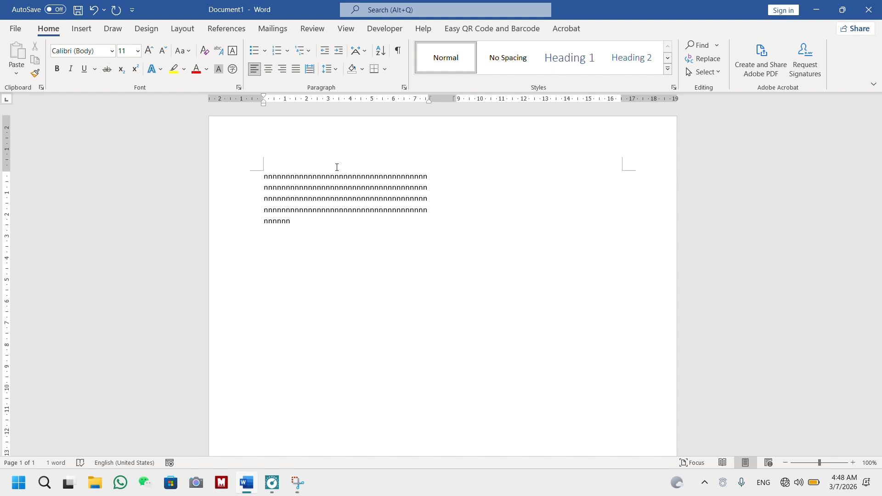
Step: Insert a column break after the n text and fill the second column with repeated n letters down to a fifth line
key(ctrl+shift+Return)
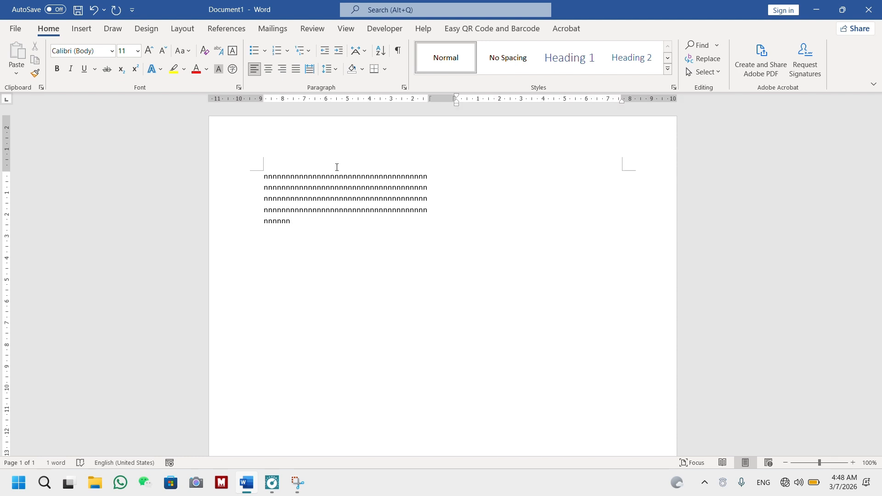
text(nnnnnnnnnnnnnn)
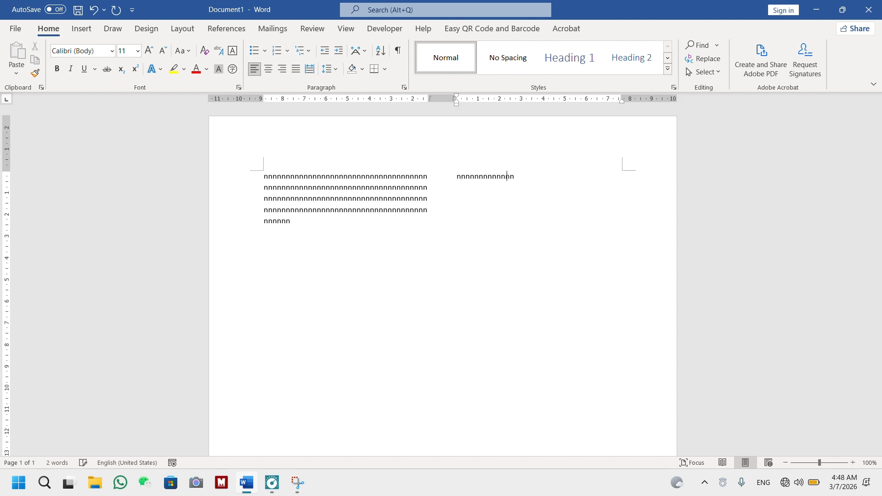
text(nnnnnnnnnnnnnnnnnnnnnnnnnnnnnnnnnnnnnnnnnnnnnnnnnnnnnnnnnnnnnnnnnnnnnnnn)
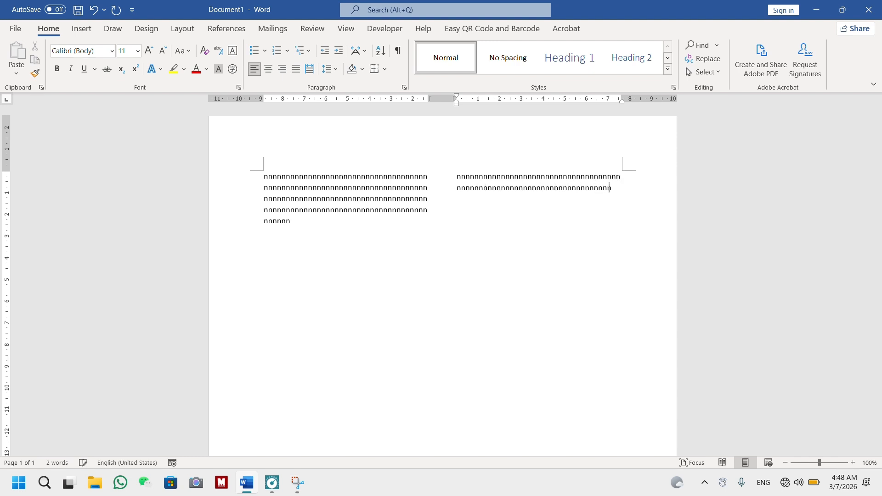
text(nnnnnnnnnnnnnnnnnnnnnnnnnnnnnnnnnnnnnnnnnnnnnnnnnnnnnnnnnnnnnnnnnnnnnnnnn)
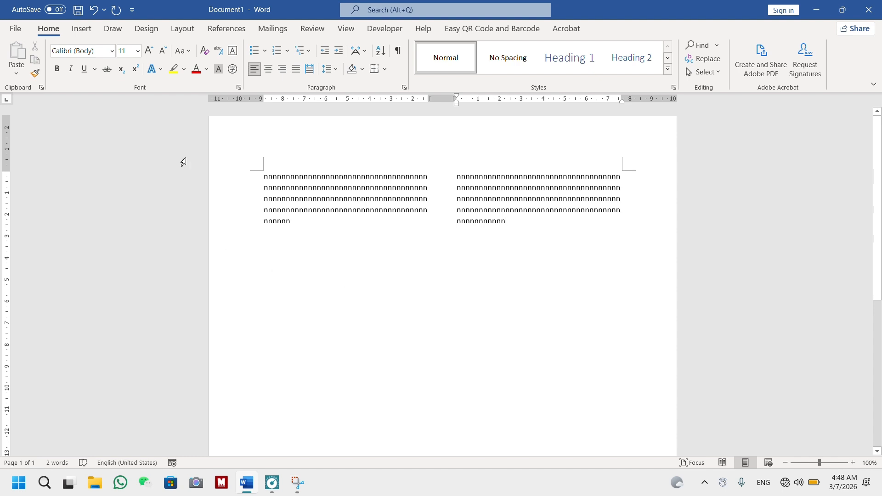
click(183, 29)
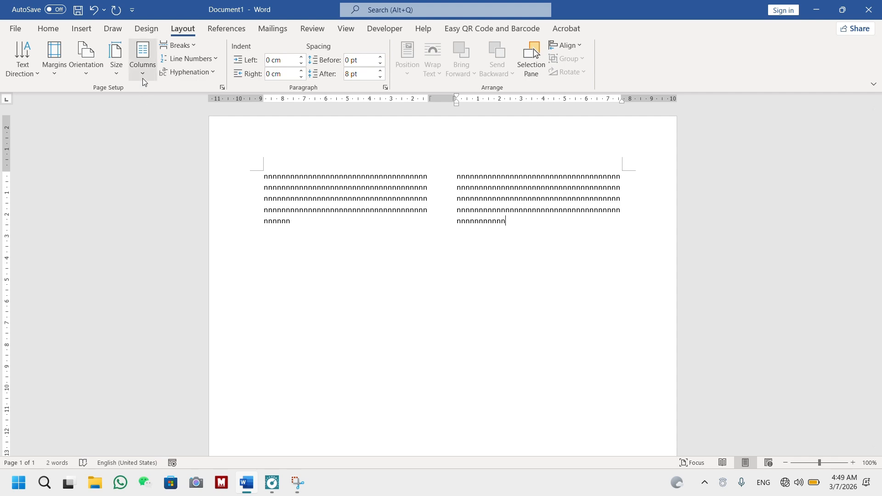
click(142, 76)
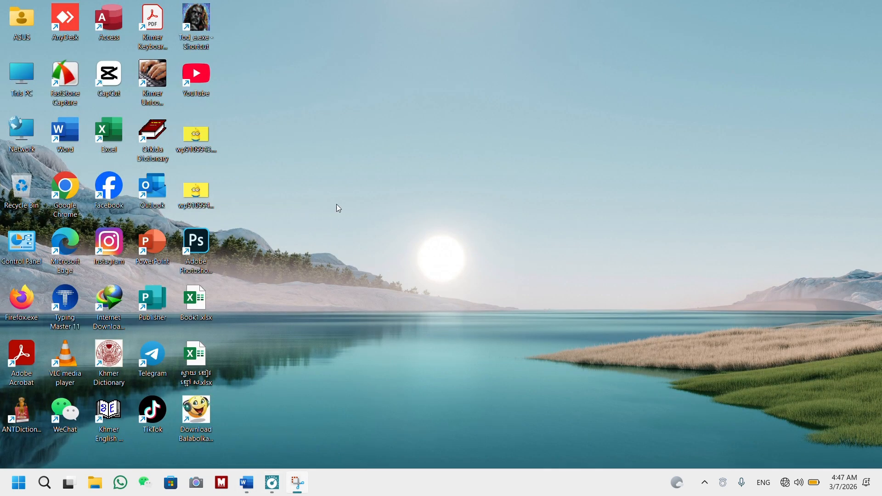
Step: Switch to the blank Word document and lay out the whole document in two columns using the Two preset
click(247, 483)
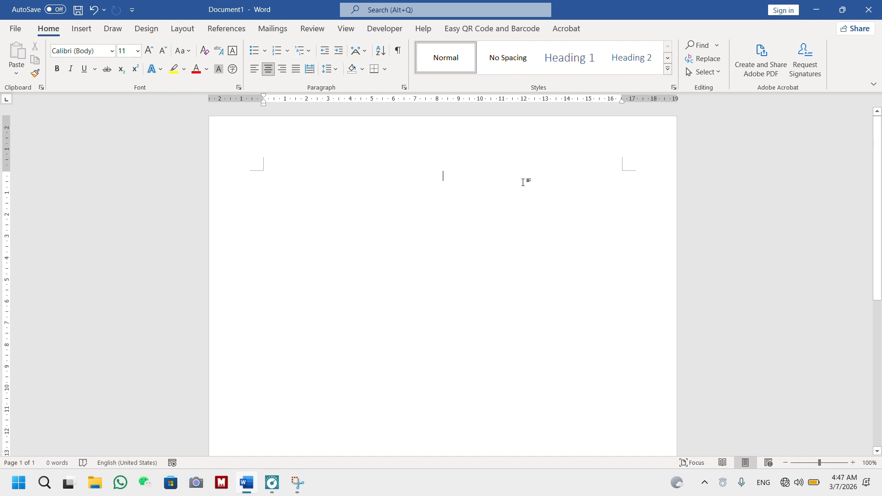
click(183, 32)
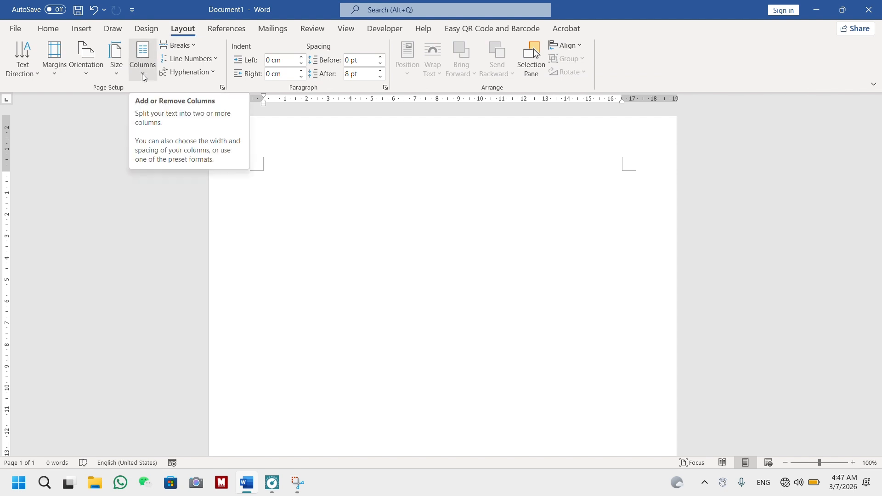
click(143, 76)
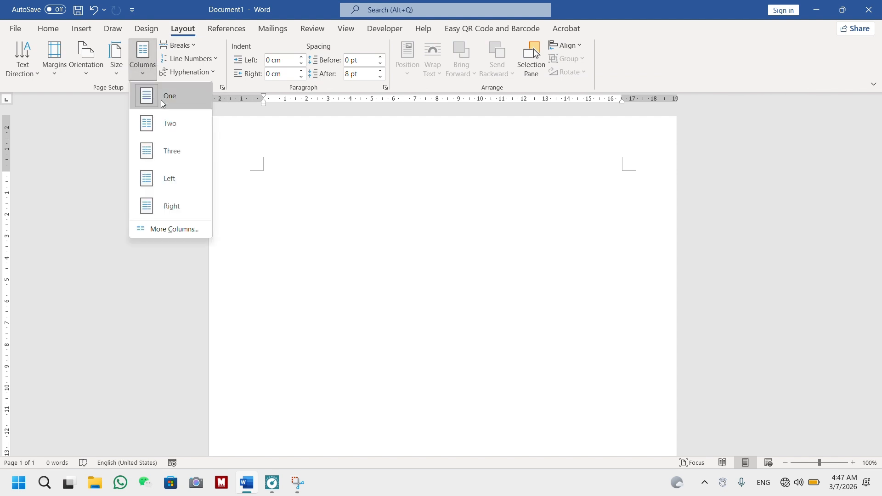
click(166, 230)
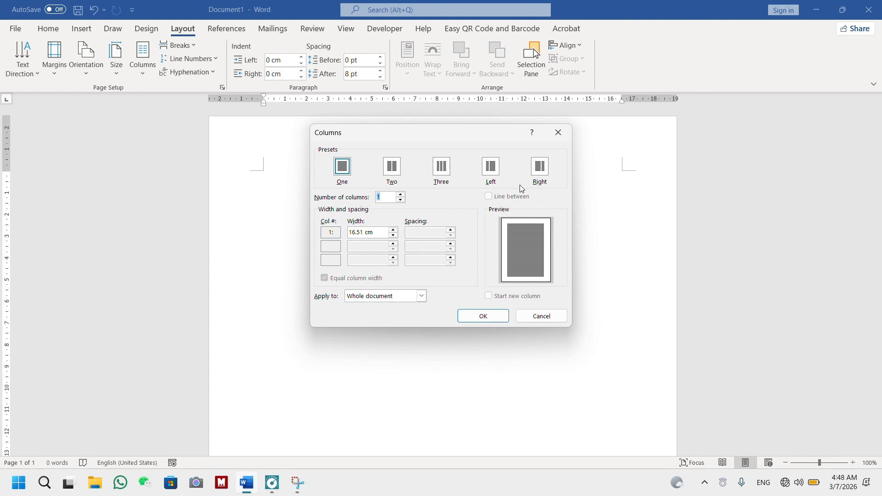
click(395, 173)
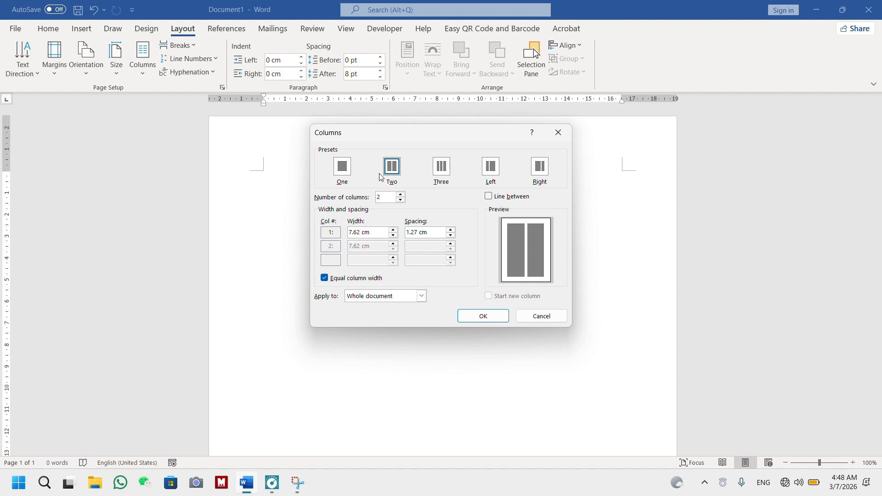
click(486, 317)
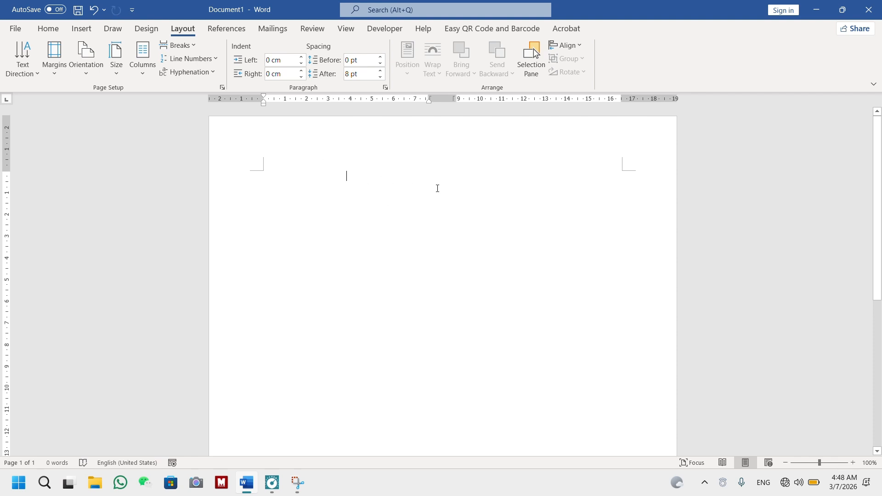
Step: Left-align the paragraph and fill the first column with repeated n letters down to a fifth line
click(48, 28)
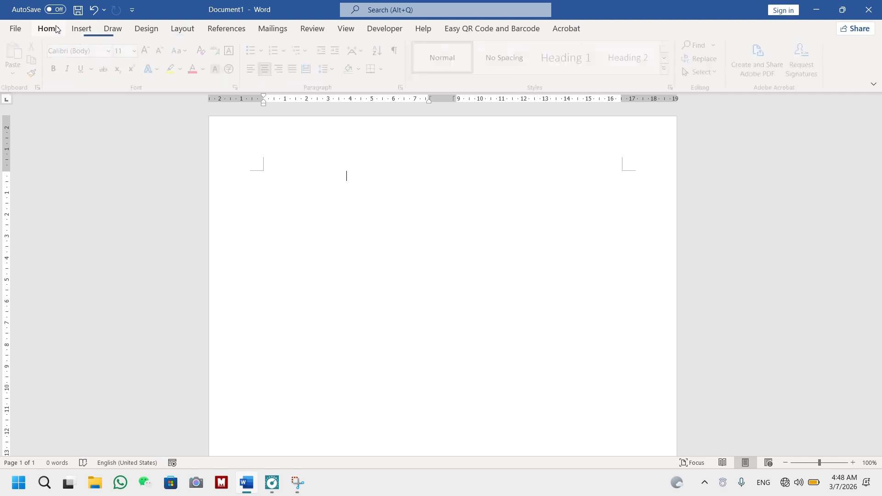
click(257, 70)
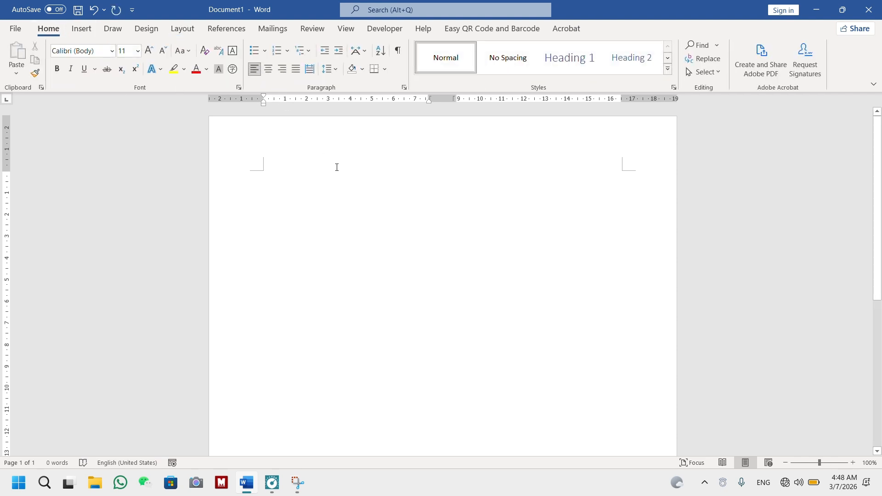
text(nnnnnnn)
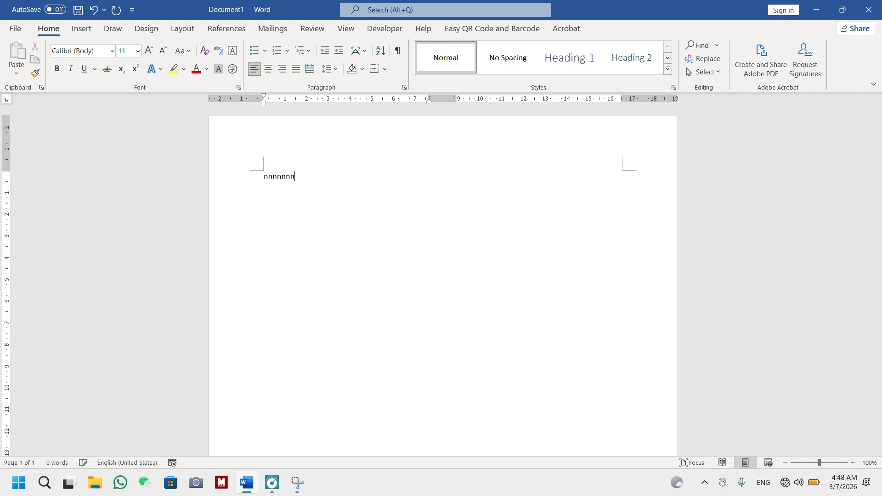
text(nnnnnnnnnnnnnnnn)
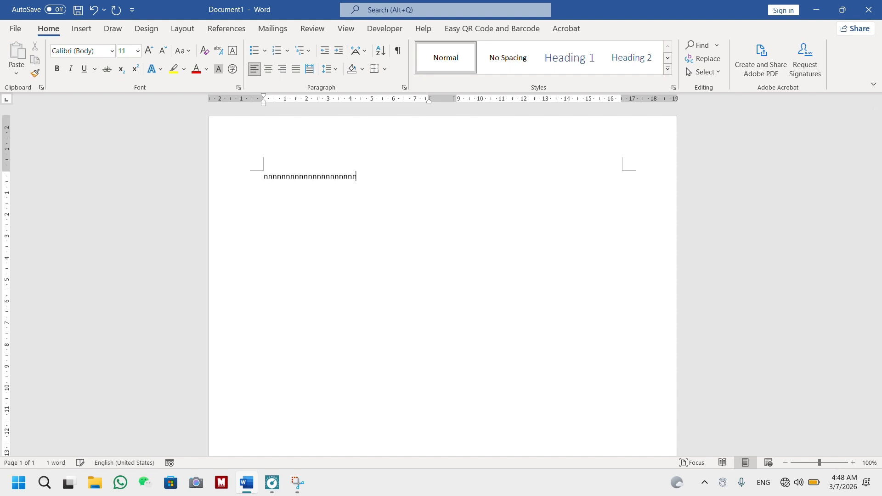
text(nnnnnnnnnnnnnnnnnnnnnnnnnnnnnnnnnnnnnnnnnnnnnnnnnnnnnnnnnnnnnnnnn)
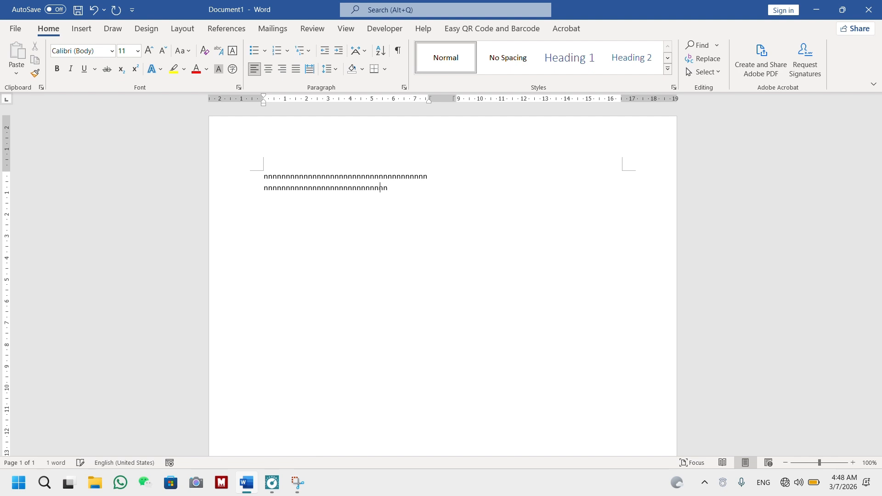
text(nnnnnnnnnnnnnnnnnnnnnnnnnnnnnnnnnnnnnnnnnnnnnnnnnnn)
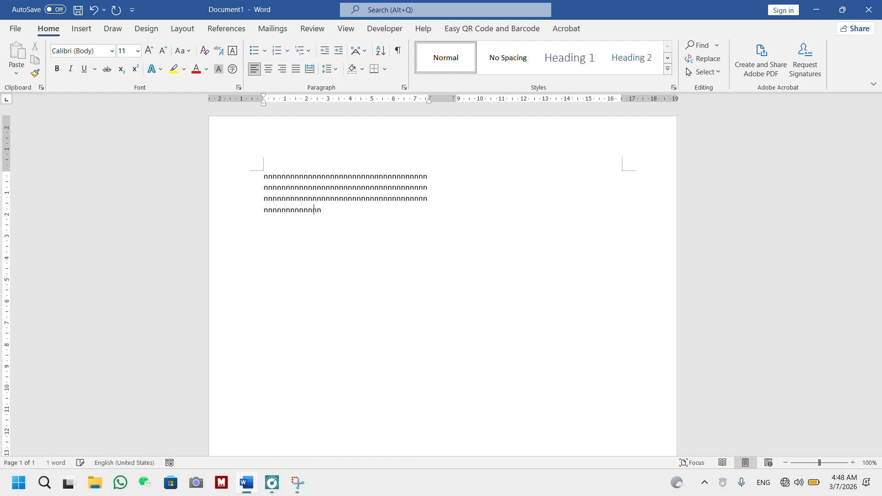
text(nnnnnnnnnnnnnnnnnnnnnnnnnnnnnnnnn)
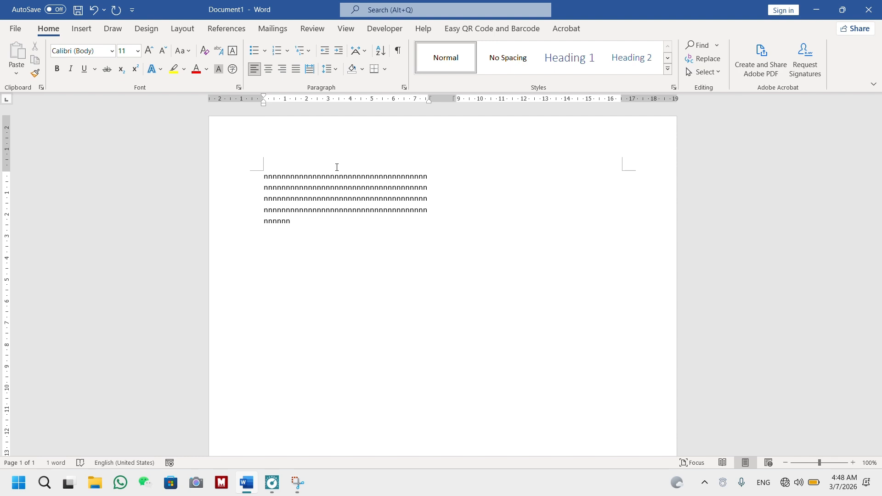
Step: Insert a column break and fill the second column with repeated n letters to about the same depth as the first
key(ctrl+shift+Return)
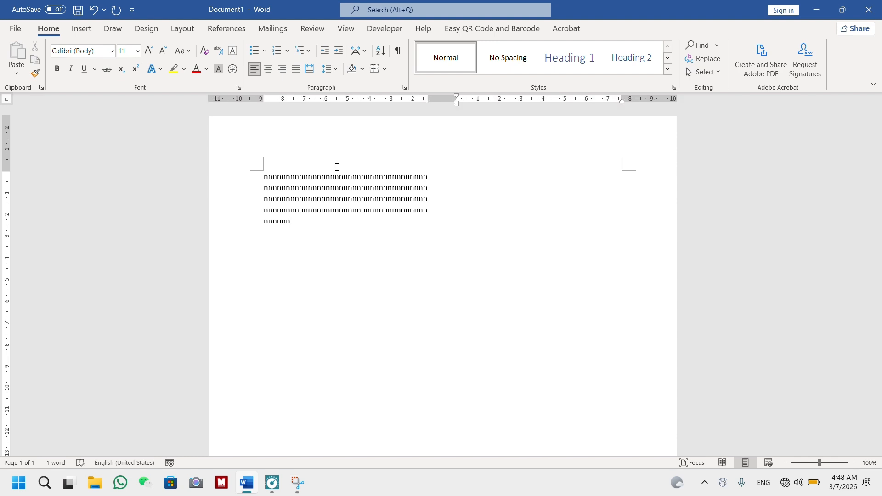
text(nnnnnnnnnnnnnn)
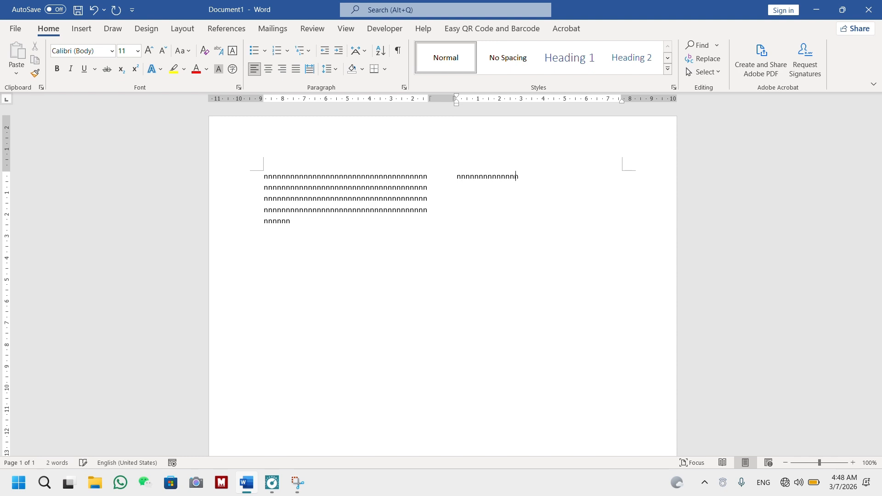
text(nnnnnnnnnnnnnnnnnnnnnnnnnnnnnnnnnnnn)
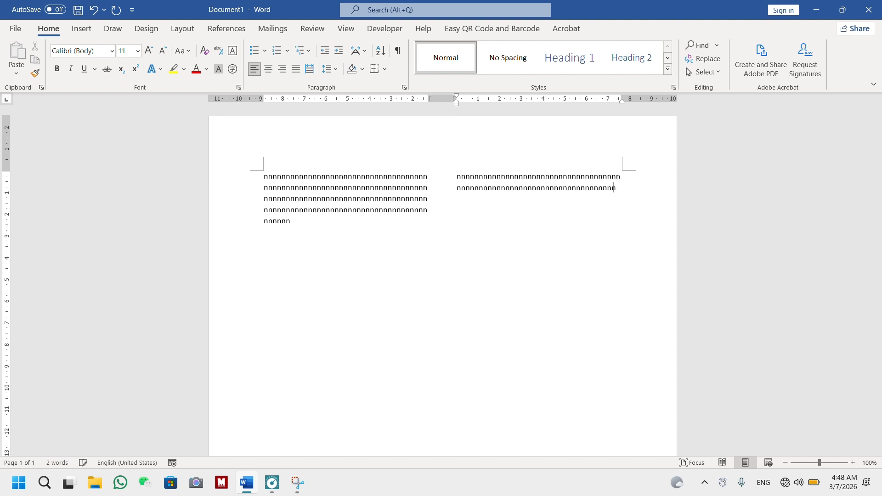
text(nnnnnnnnnnnnnnnnnnnnnnnnnnnnnnnnnnnnnnnnnnnnnnnnnnnnnnnnnnnnnnnnnnnnnnnnnnnnnnnnnnnnnnnnnnnnnnnnnnnnnnnnnnnnnnnnnnnnnnnnnnnnnnnnnnnnnnnnn)
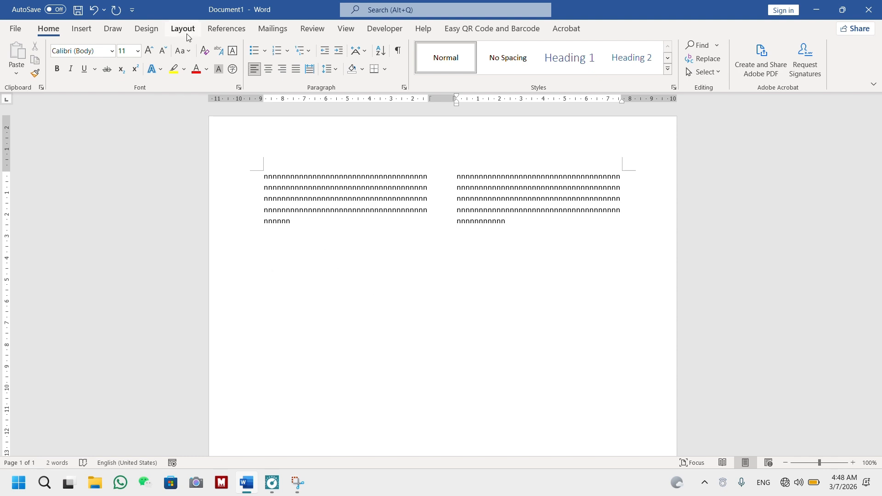
Step: Set the layout to 4 equal-width columns, applied from this point forward, at the end of the two-column text
click(185, 29)
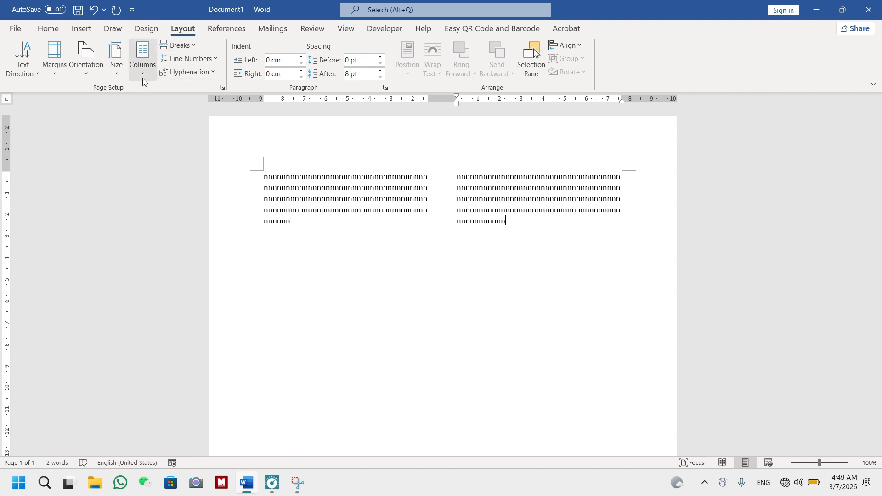
click(141, 75)
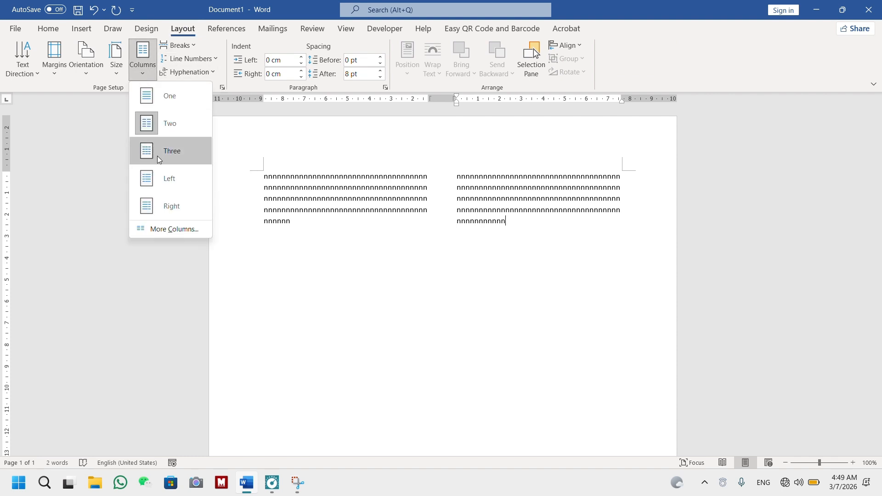
click(158, 231)
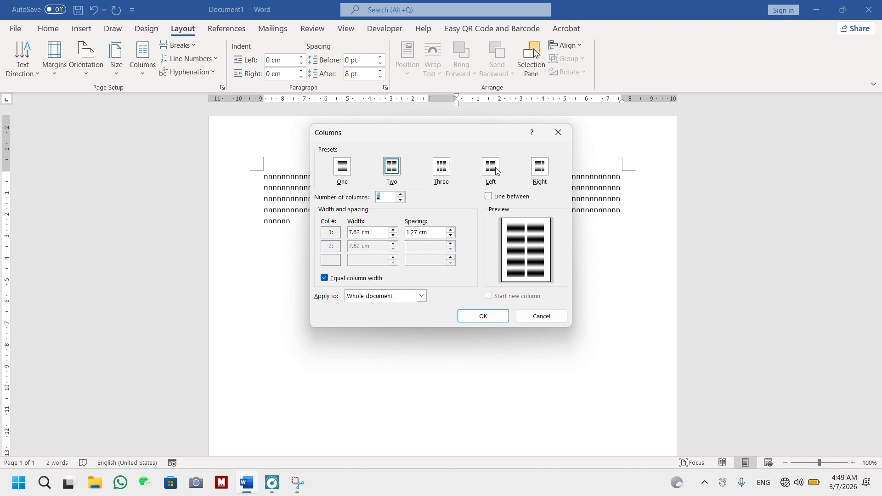
click(401, 200)
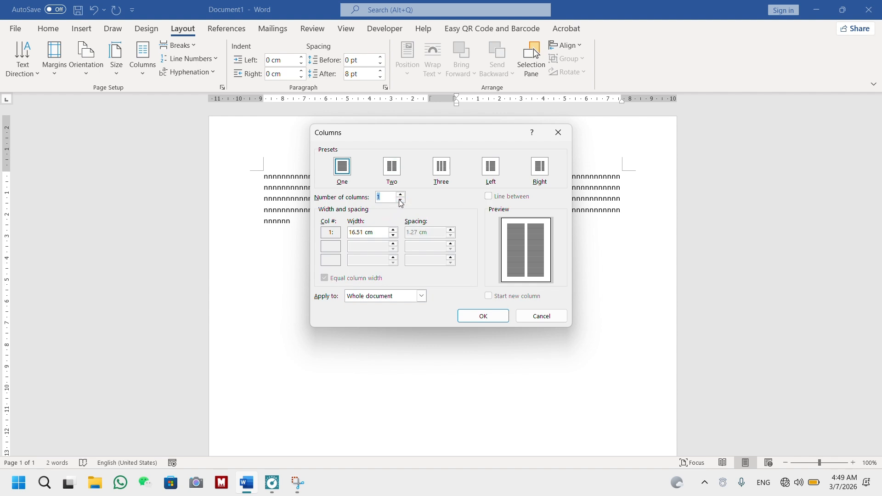
click(402, 194)
click(401, 195)
click(401, 195)
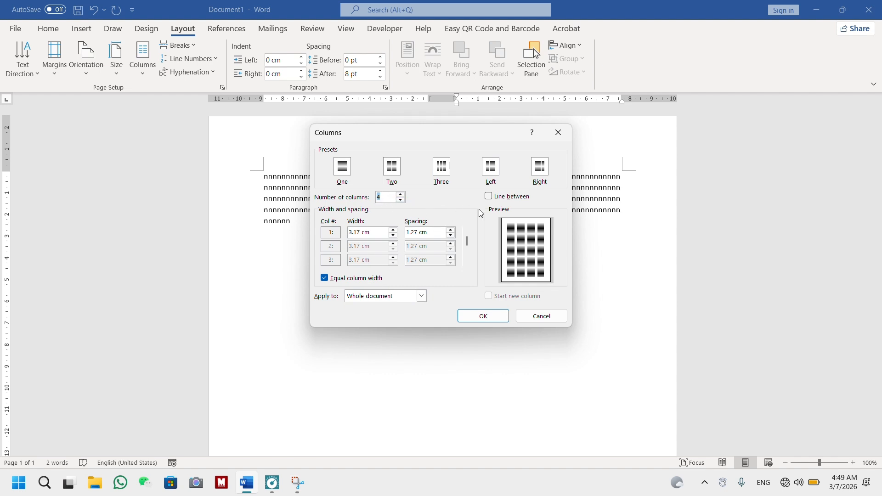
click(420, 297)
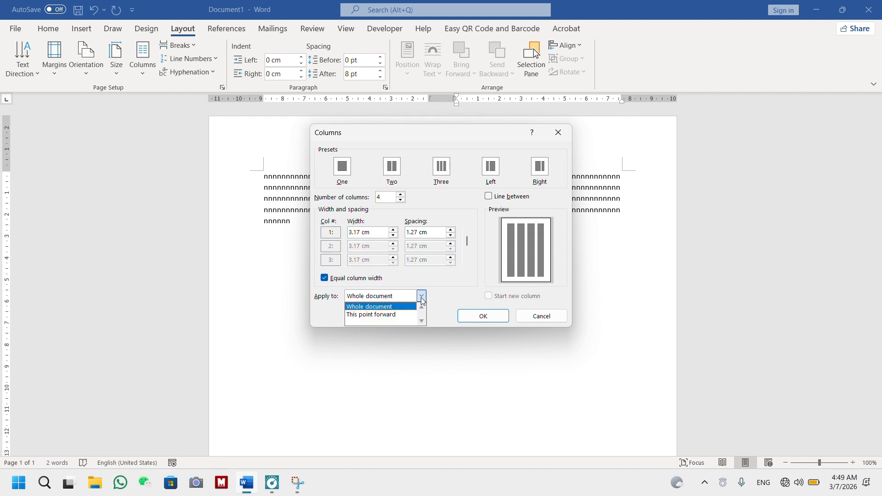
click(377, 316)
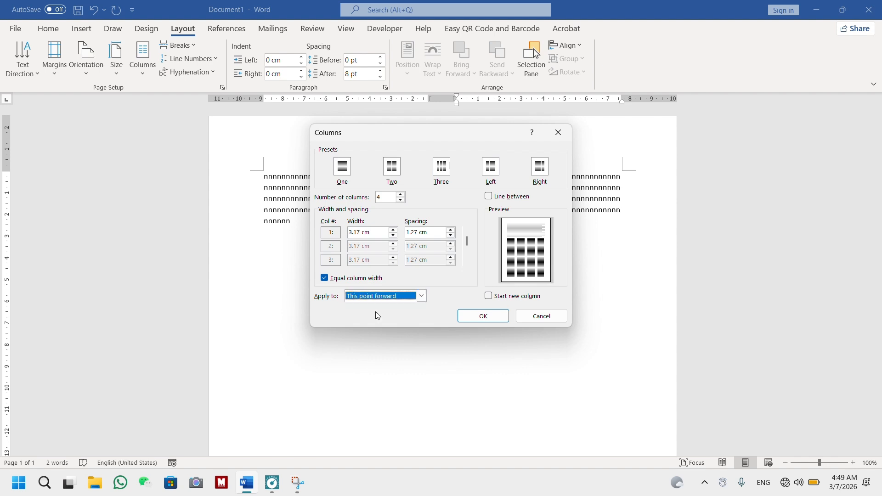
click(483, 317)
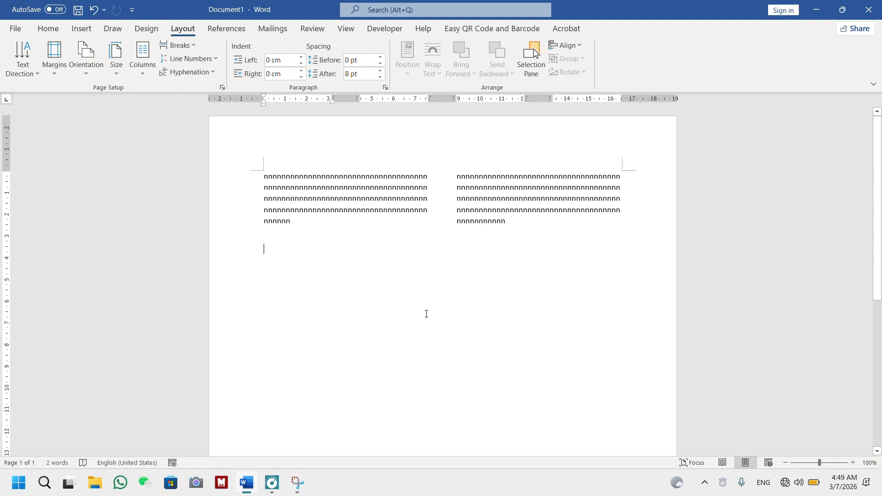
Step: Fill the first of the four columns with repeated n letters and, after a column break, the second with repeated m letters
text(nnnnnnnnnnnnnnnn)
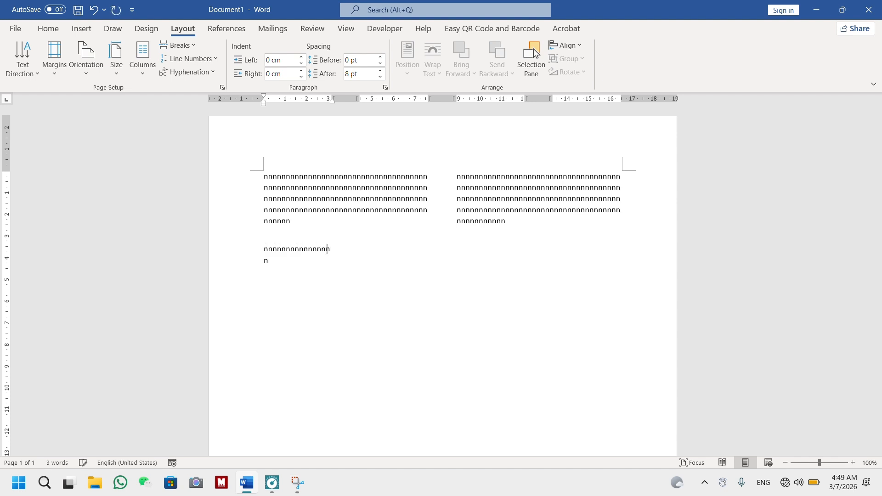
text(nnnnnnnnnnnnnnnnnnnnnnnnnnnnnnnnnnnnnnnnnnnnnnnnnnn)
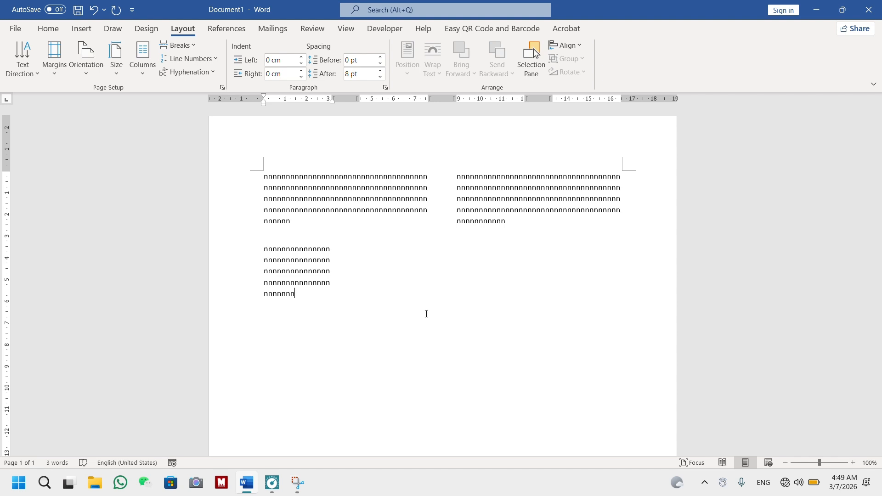
key(ctrl+shift+Return)
text(n)
text(mmmmmmmmmmmmmmmmmmmmmmmmmmmmmmmmmmmmmmmmmmmmmmmmmmmmmmmmmmmmmmm)
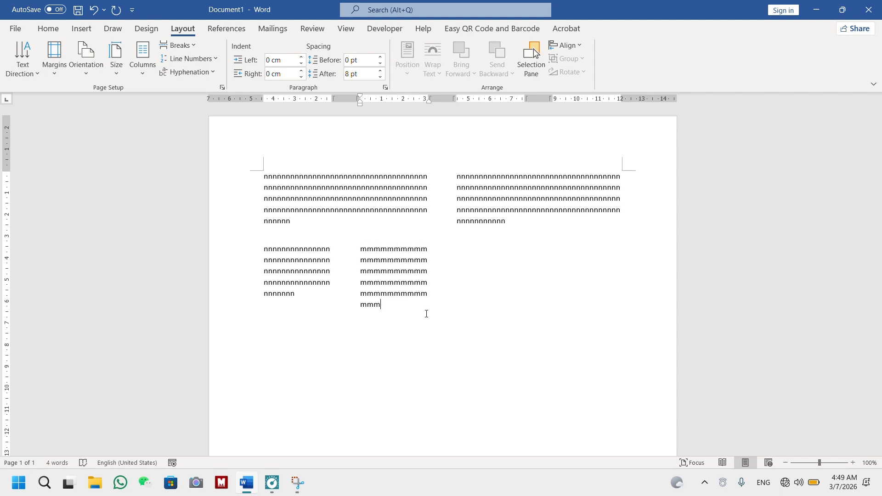
Step: After a column break each, fill the third of the four columns with repeated n letters and the fourth with repeated m letters
key(ctrl+shift+Return)
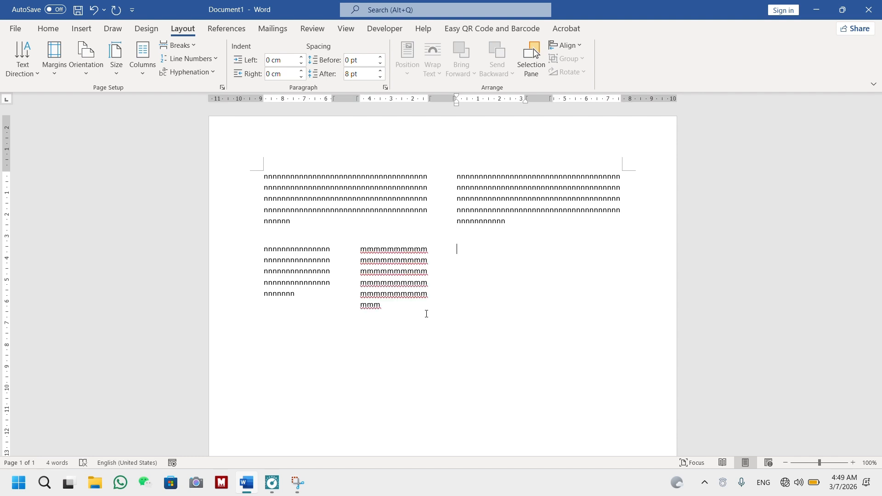
text(nnnnnnnnnnnnnnnnnnnnnnnnnnnn)
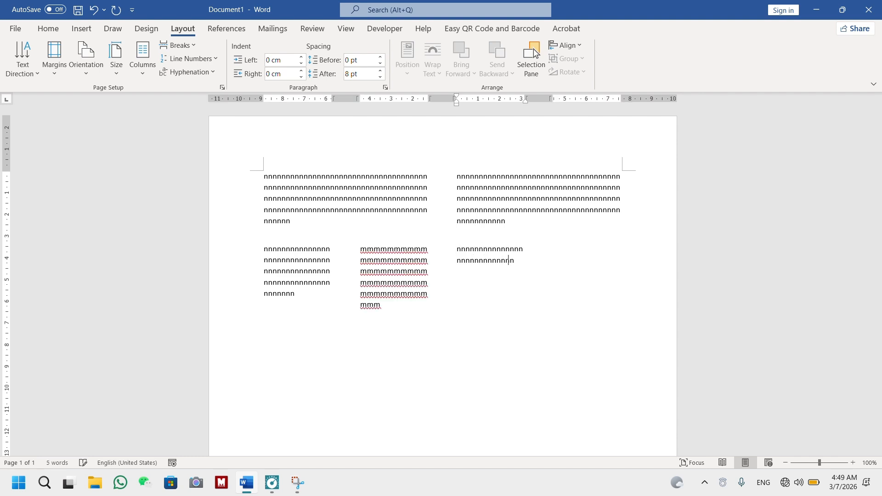
text(nnnnnnnnnnnnnnnnnnnnnnnnnnnnnnnnnnnnnnnnnnnnnnnnnnnnn)
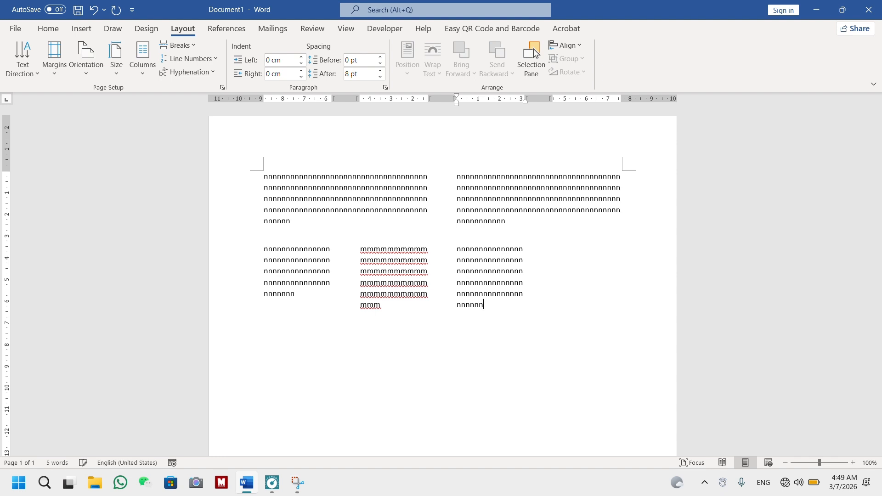
key(ctrl+shift+Return)
text(mmmmmmmmmmmm mmmmmmmmmmmmmmmmmmmmmmmmmmmmmmmmmmmmmmmmmmmmmmmmmmmmmmm)
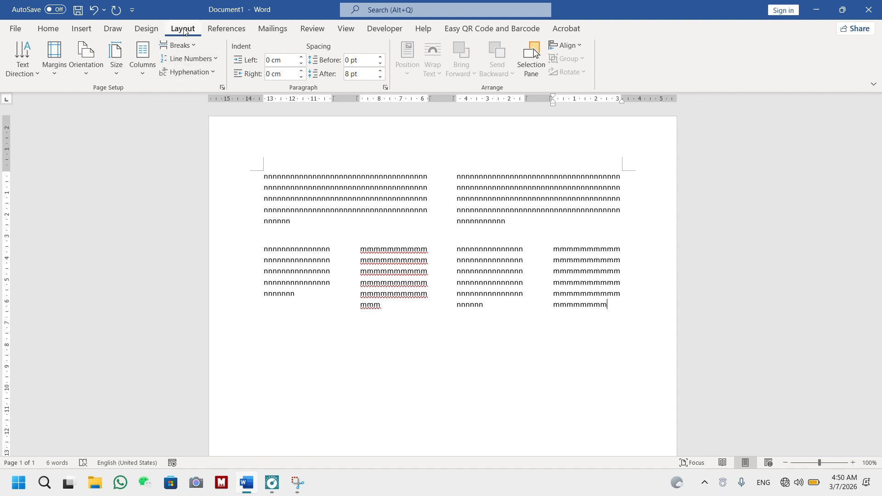
Step: Set the layout to three equal-width columns without a line between, applied from this point forward, at the end of the four-column text
click(142, 76)
click(158, 230)
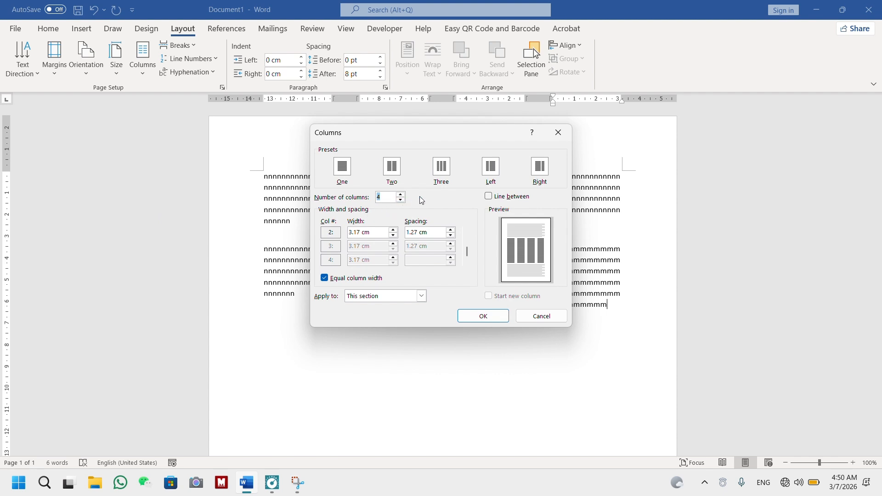
click(443, 171)
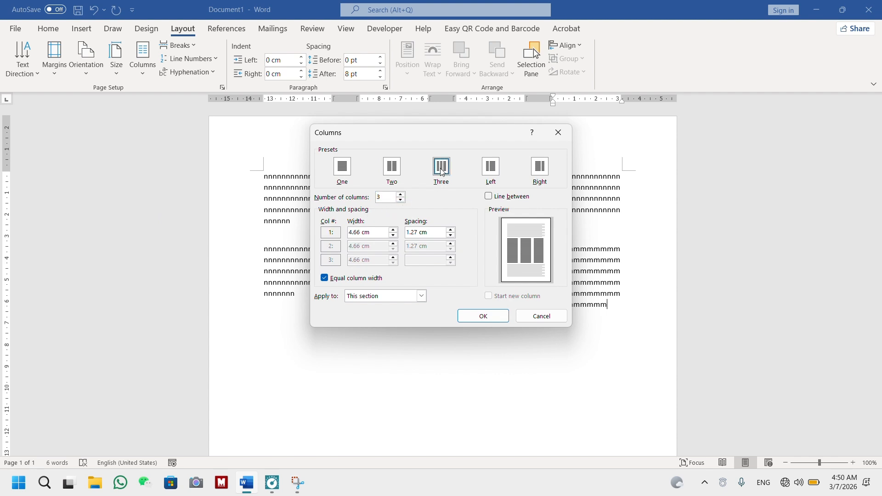
click(489, 197)
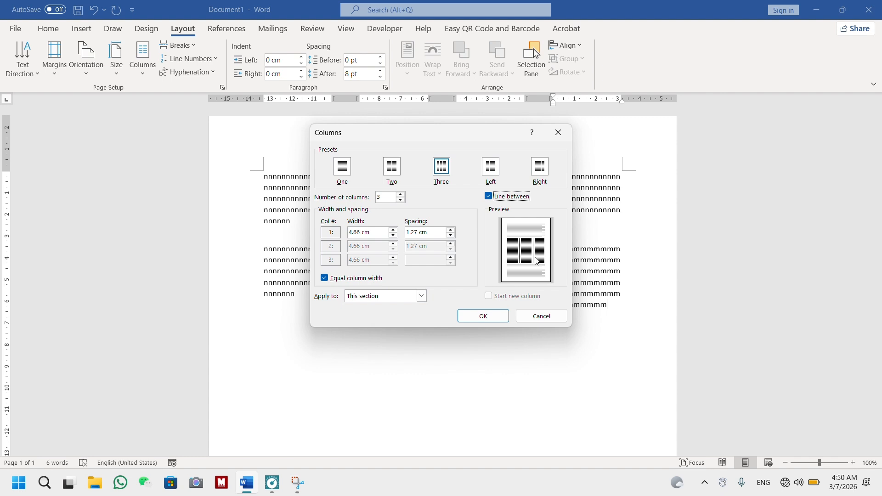
click(490, 198)
click(421, 296)
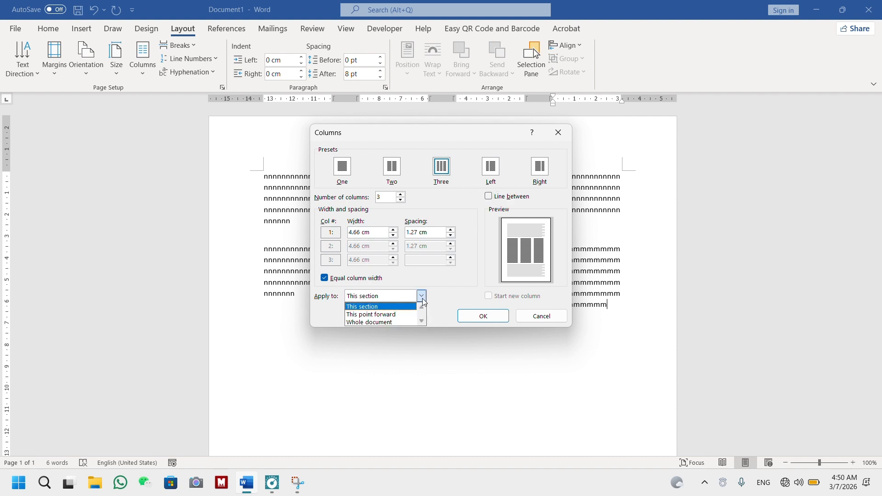
click(385, 315)
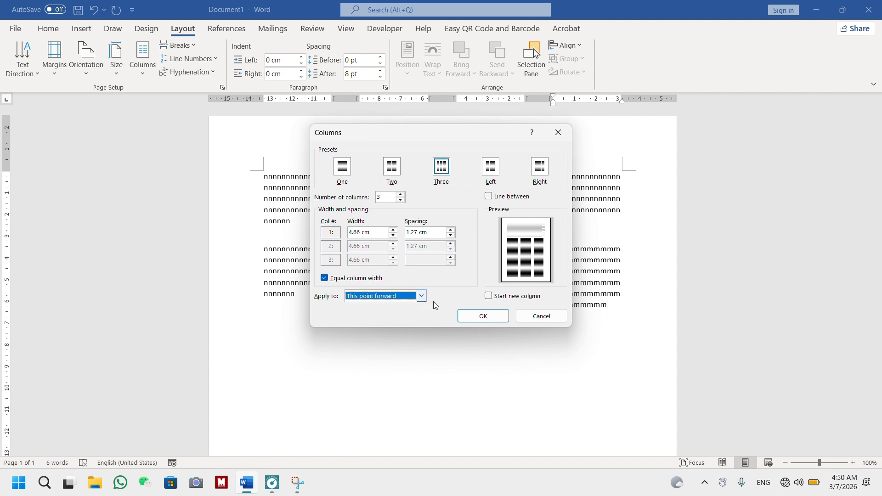
click(482, 318)
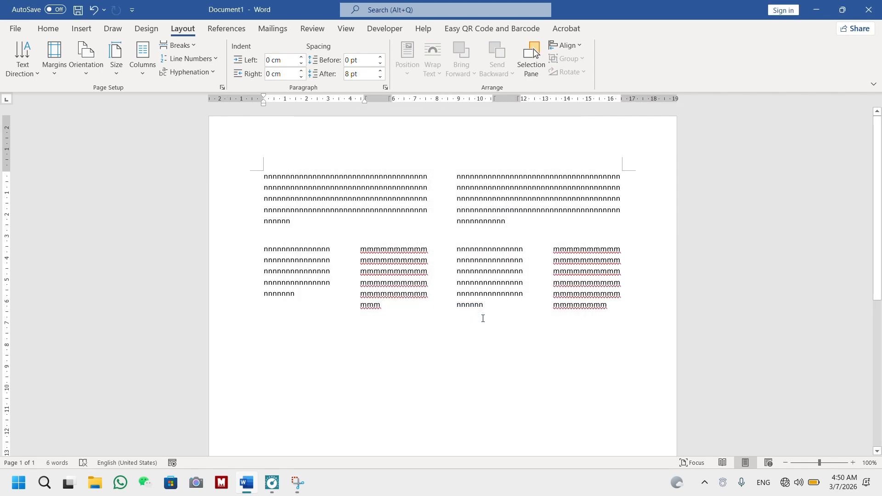
Step: Fill the first of the three columns with repeated m letters and, after a column break, the second with repeated m letters
text(mmmmmmmmmmmmmmmmmmmmmmmmmmmmmmmmmmmmmmmmm)
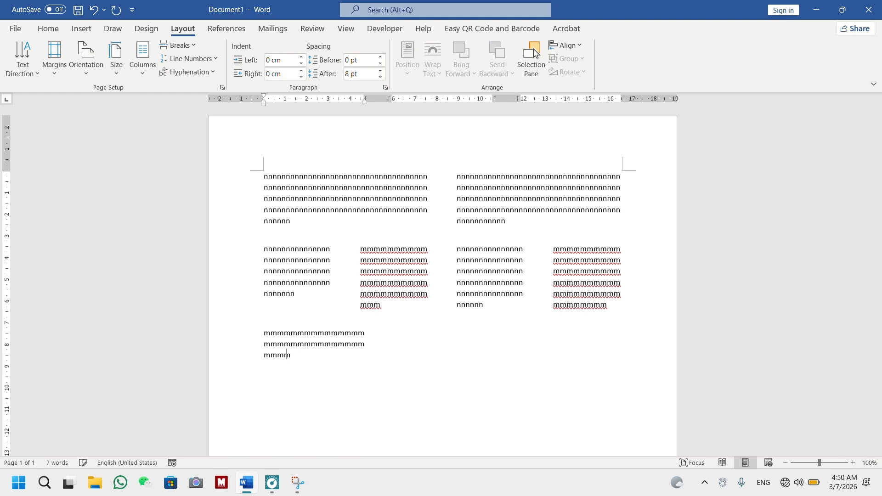
text(mmmmmmmmmmmmmmmmmmmmmmmmmmmmmmmmmmmmmmmmmmmmmmmmmmmmmmmmmmmmmmmmmmmmmmmmmmmmmmmmmmmmmmmm)
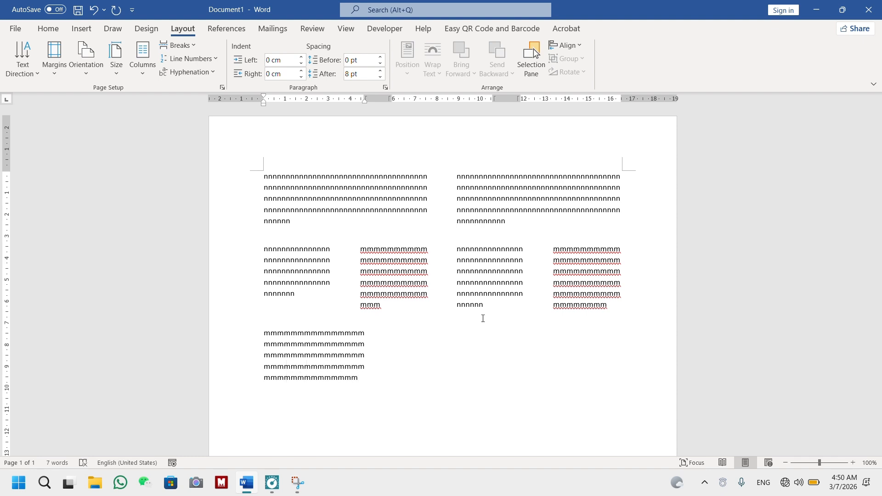
key(ctrl+shift+Return)
text(mmm)
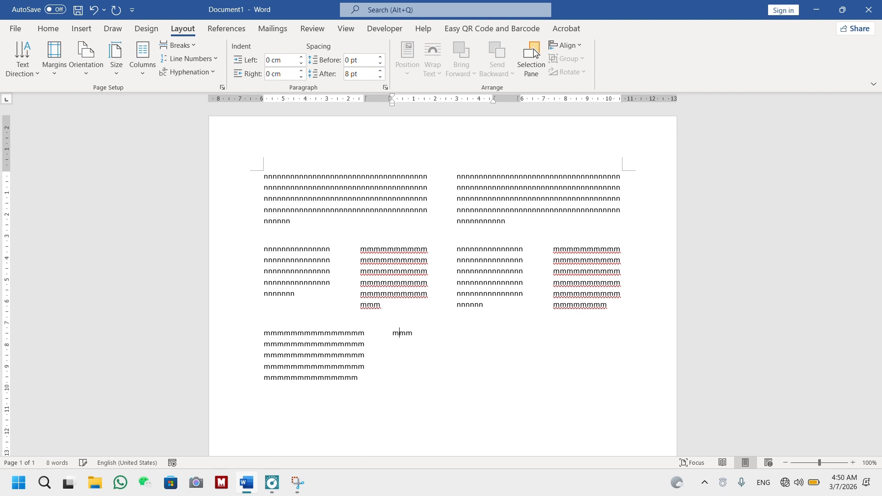
text(mmmmmmmmmmmmm)
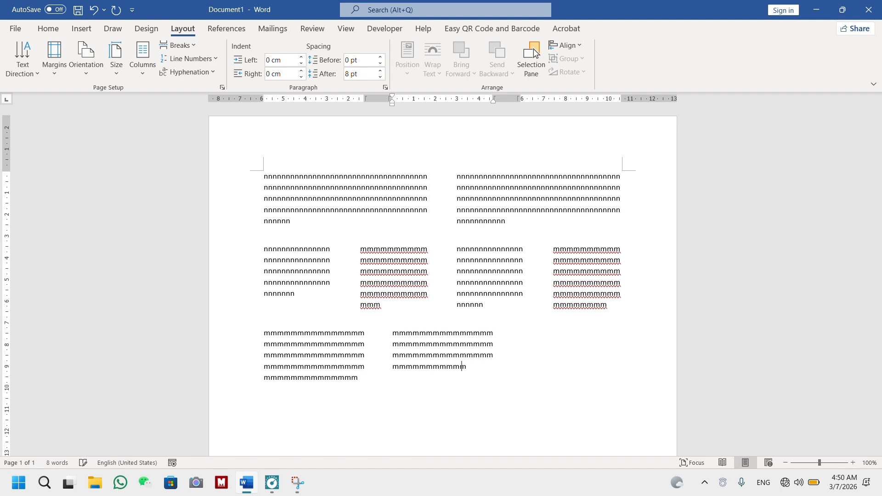
text(mmmmmmmmmmmmmmmmmmmmmmmmmmmmmmmmmmmmmmmmmmmmmmmmmmmmmmmmmmmmmmmmmmmmmmmmmmmmmmmmmmmmmmmmmmmmmmm)
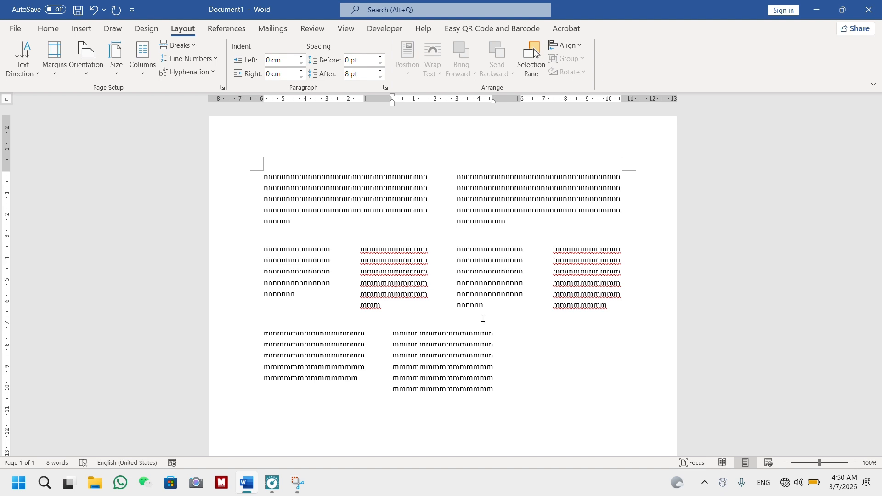
Step: Insert a column break and fill the third column of the three-column section with repeated k letters down to a seventh line
key(ctrl+shift+Return)
text(kkkkkkkkkkkkkkkkkkkkkkkkkkkkkkkkkkkkkkk)
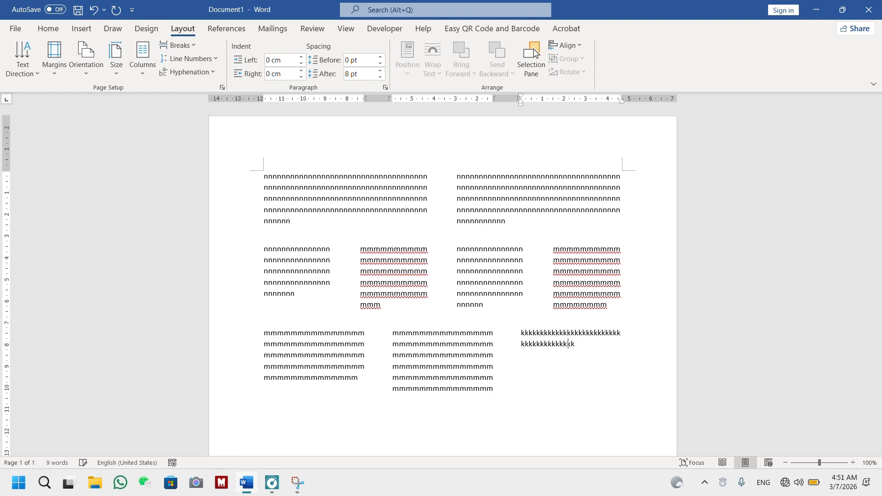
text(kkkkkkkkkkkkkkkkkkkkkkkkkkkkkkkkkkkkkkkkkkkkkkkkkkkkkkkk)
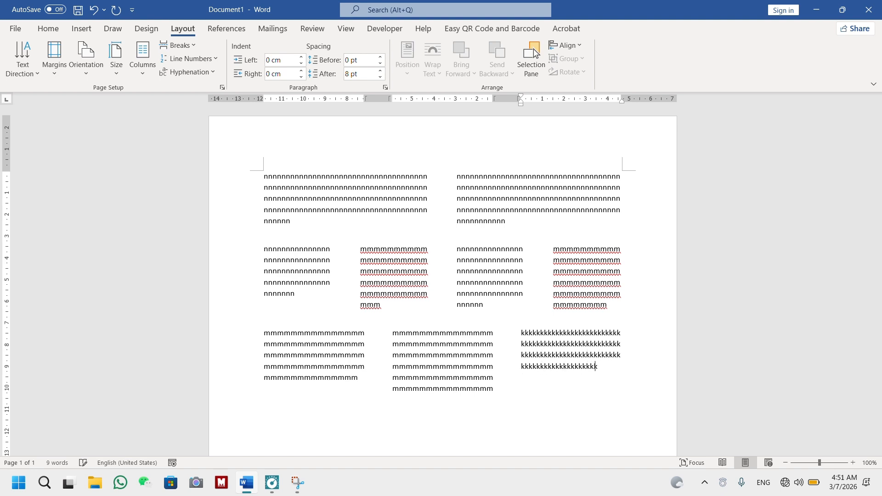
text(kkkkkkkkkkkkkkkkkkkkkkkkkkkkkkkkkkkkkkkkkkkkkkkkkkkkkkkkk)
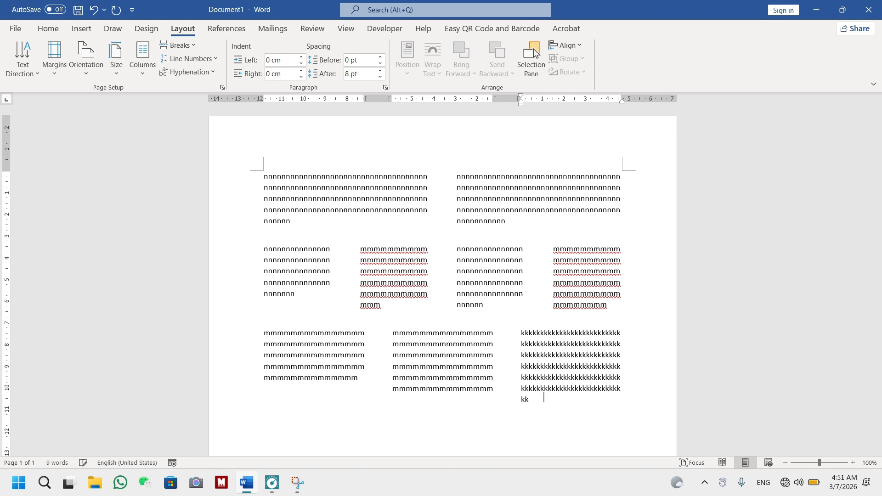